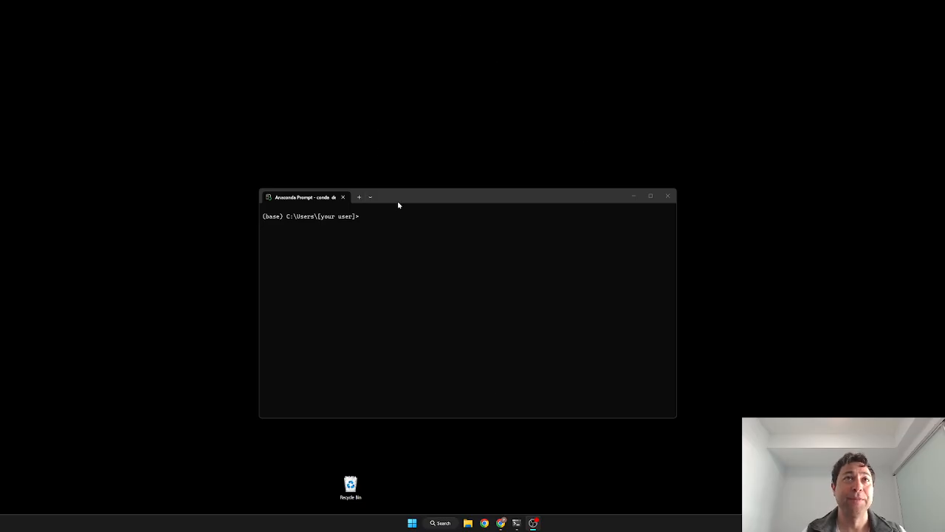
# Focus the Anaconda Prompt window at the (base) prompt and bring up Windows search.
pyautogui.moveTo(397, 196); pyautogui.dragTo(407, 205)
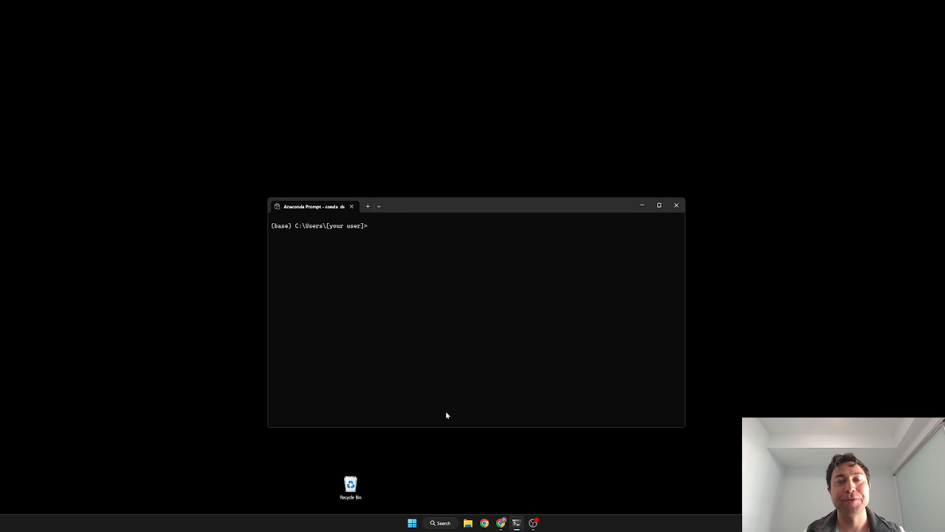
pyautogui.click(441, 523)
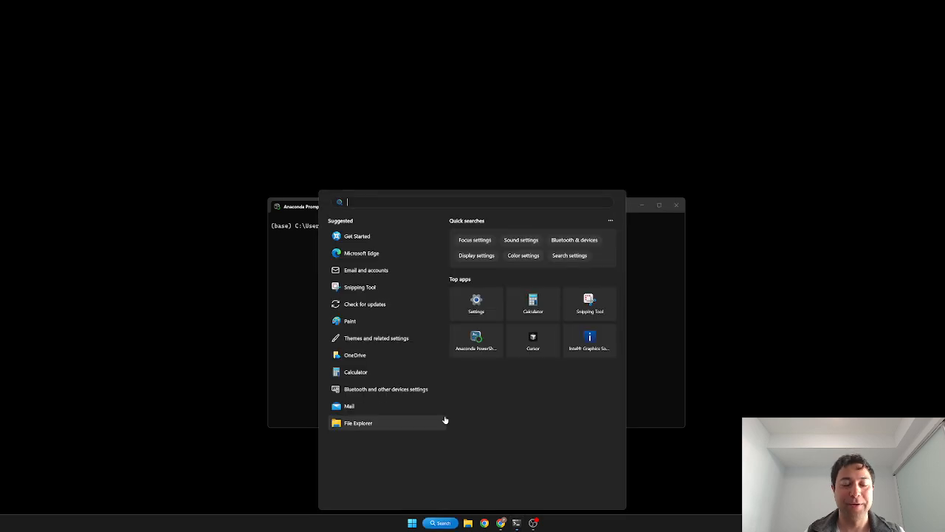
# Search for 'anaconda' and open the Anaconda Prompt best match.
pyautogui.write('anaconda')
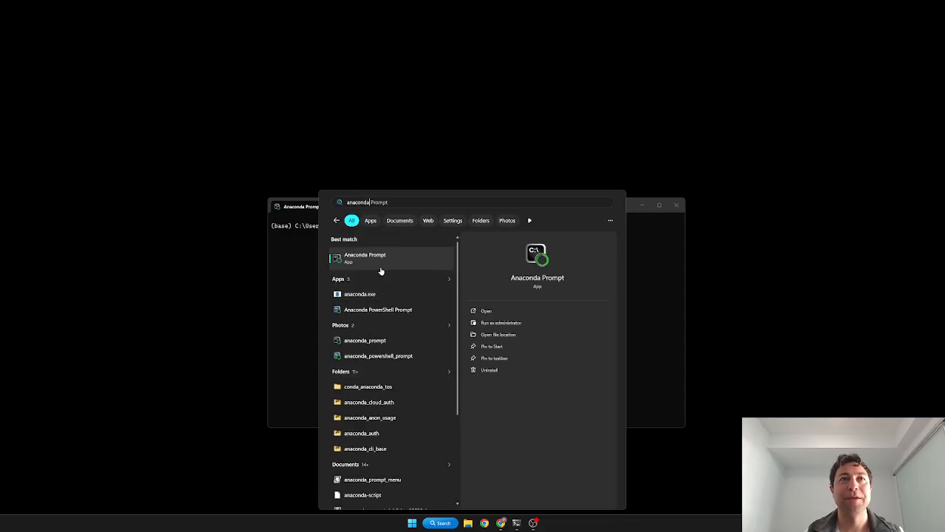
pyautogui.click(296, 280)
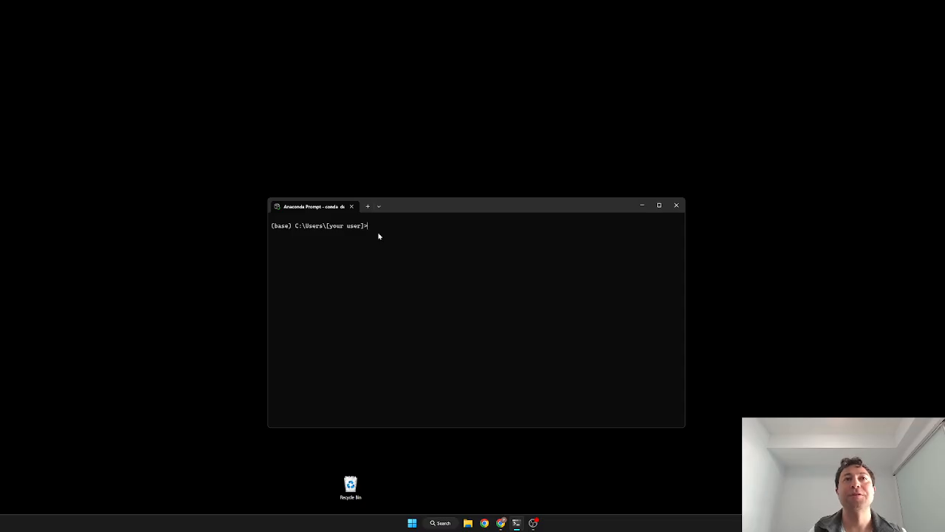
# Activate the env_isaaclab conda environment, launch isaacsim, and maximize its window.
pyautogui.write('conda')
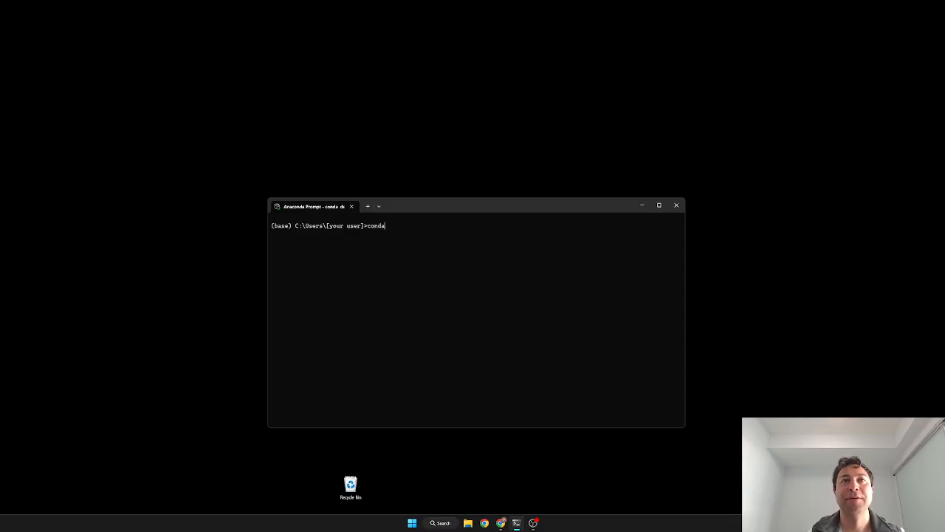
pyautogui.write(' activate ')
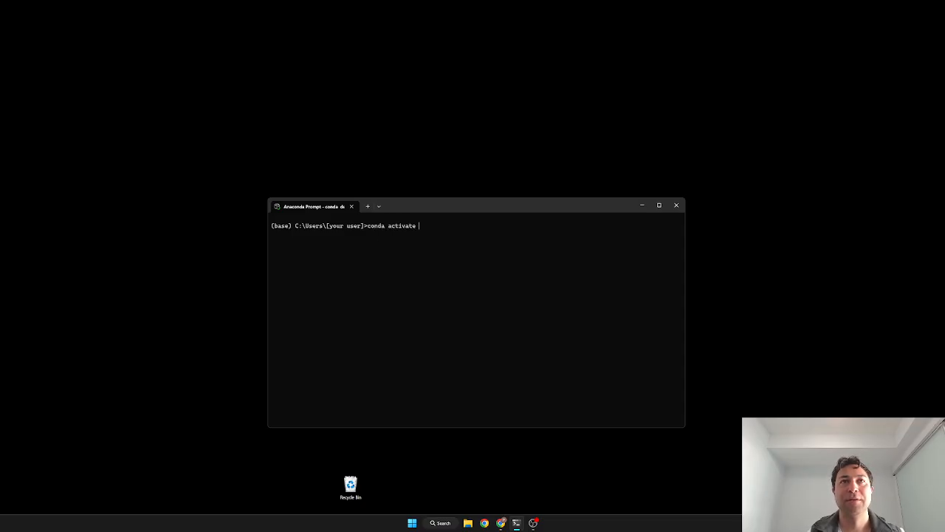
pyautogui.write('enb')
pyautogui.press('BackSpace')
pyautogui.press('BackSpace')
pyautogui.press('BackSpace')
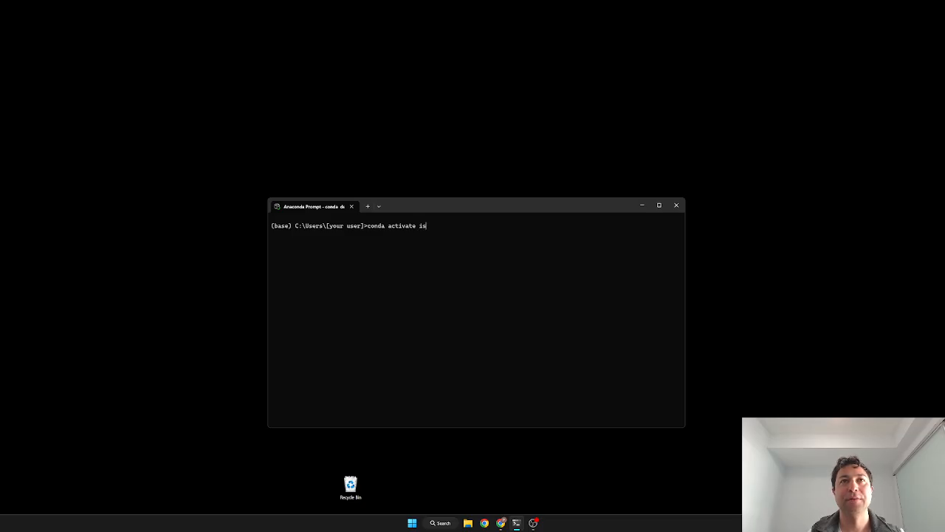
pyautogui.write('enb')
pyautogui.press('BackSpace')
pyautogui.write('v_')
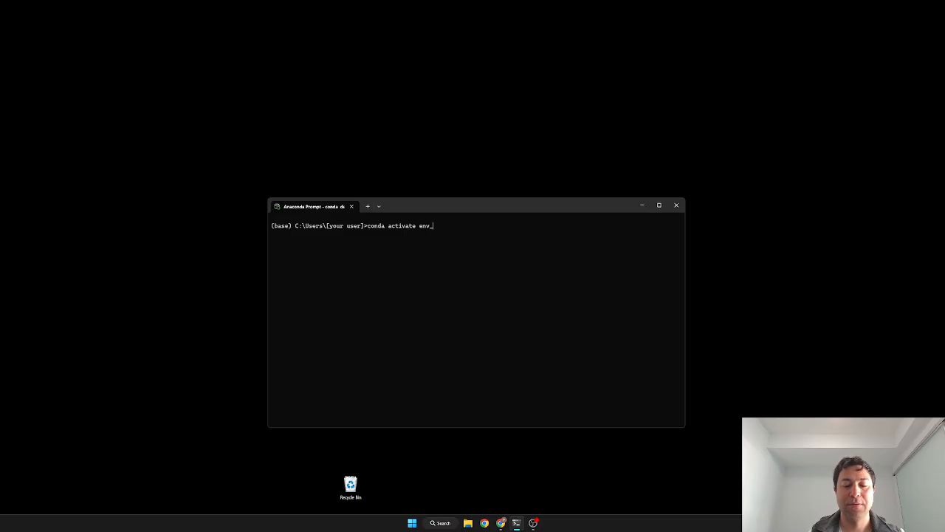
pyautogui.write('isaaclab')
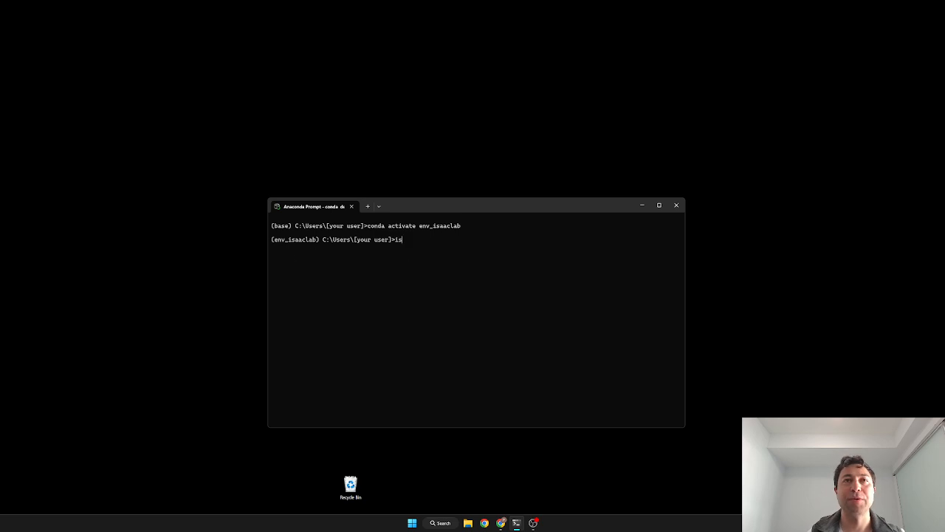
pyautogui.write('isaacsim')
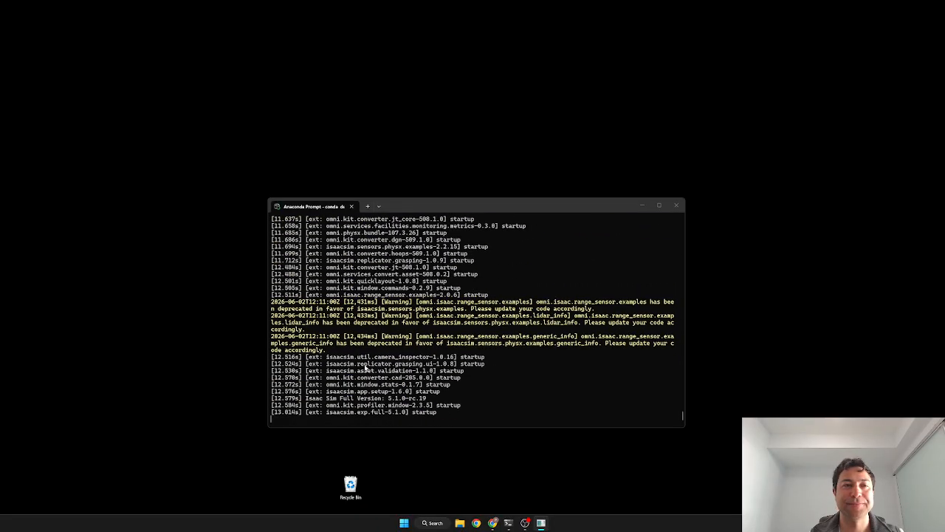
pyautogui.moveTo(371, 528); pyautogui.dragTo(188, 3)
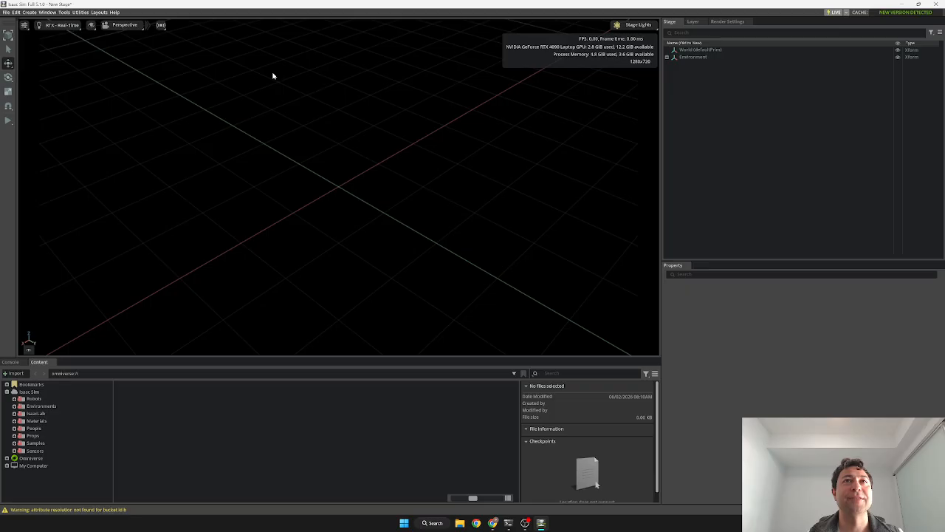
# Open Window > Examples > Robotics Examples and show its browser in the bottom panel.
pyautogui.moveTo(335, 109); pyautogui.dragTo(363, 127, button='right')
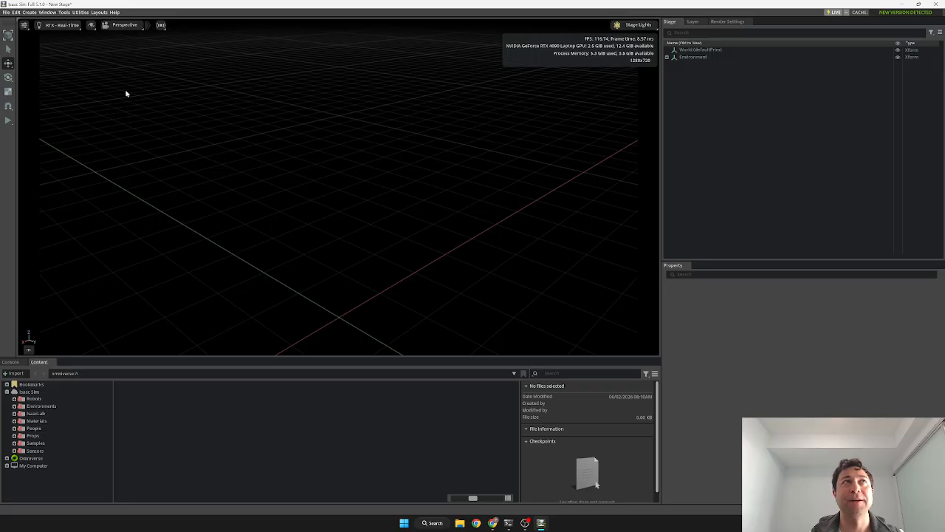
pyautogui.click(49, 13)
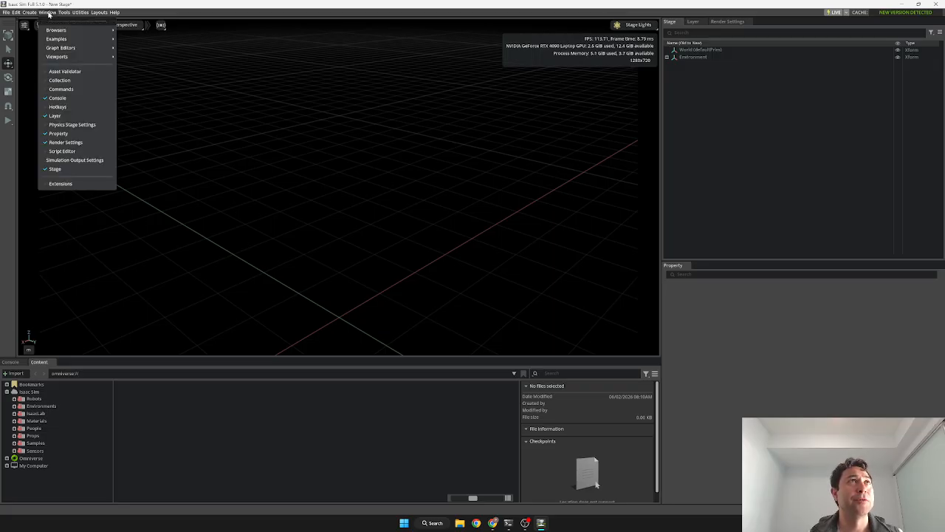
pyautogui.moveTo(64, 40)
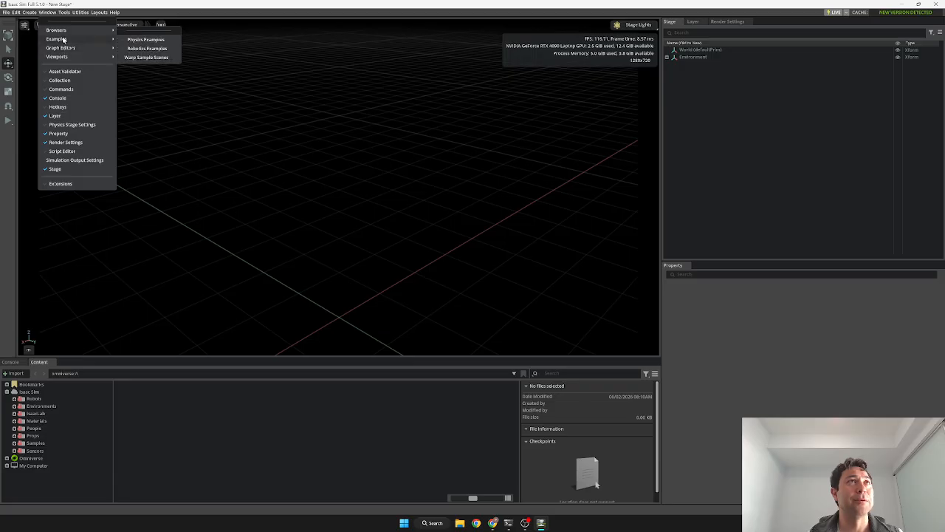
pyautogui.click(137, 48)
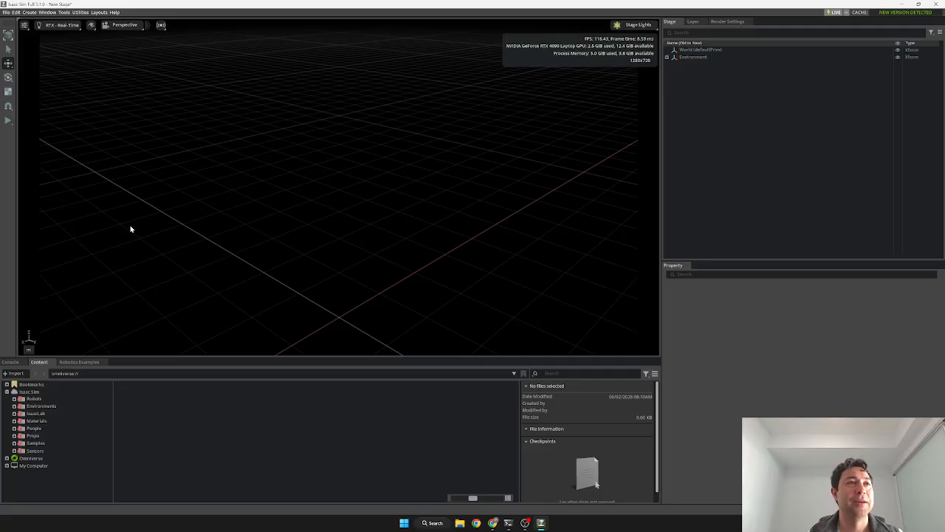
pyautogui.click(79, 362)
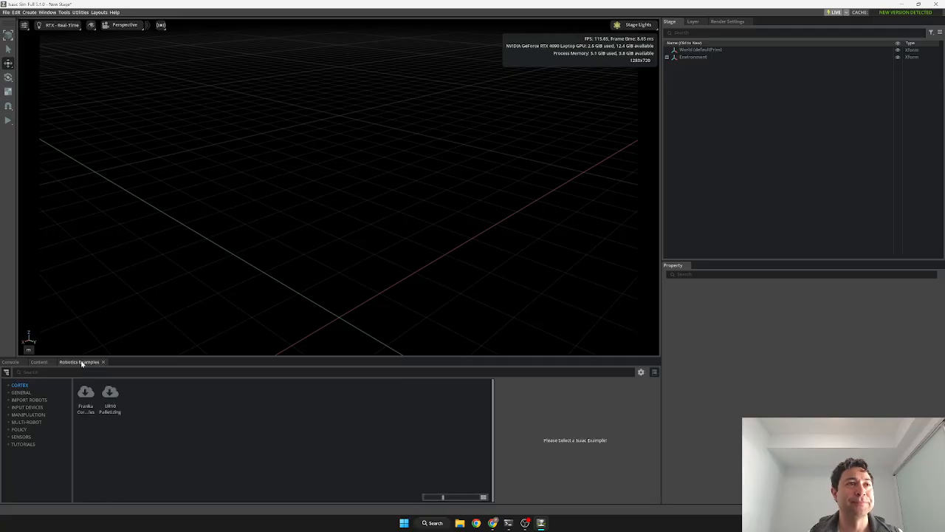
# Load the Carter URDF example from Import Robots into the stage.
pyautogui.click(33, 400)
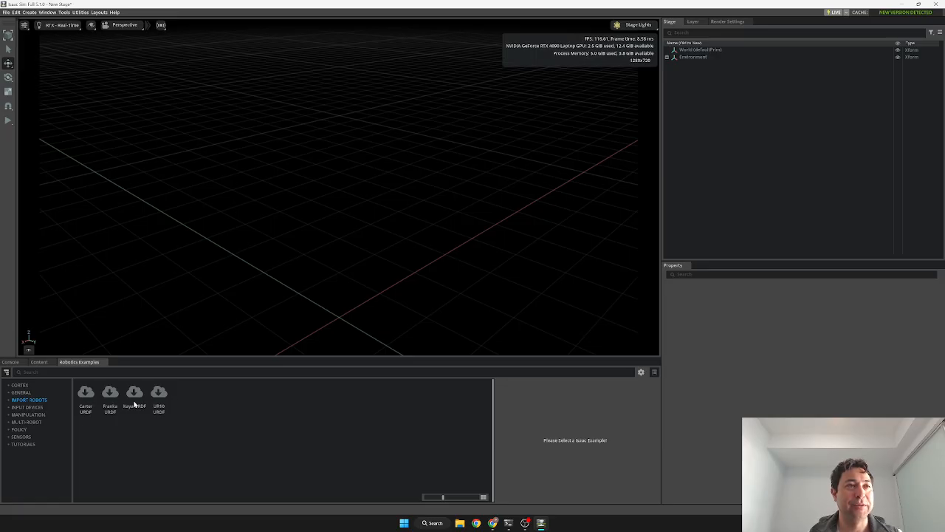
pyautogui.click(86, 395)
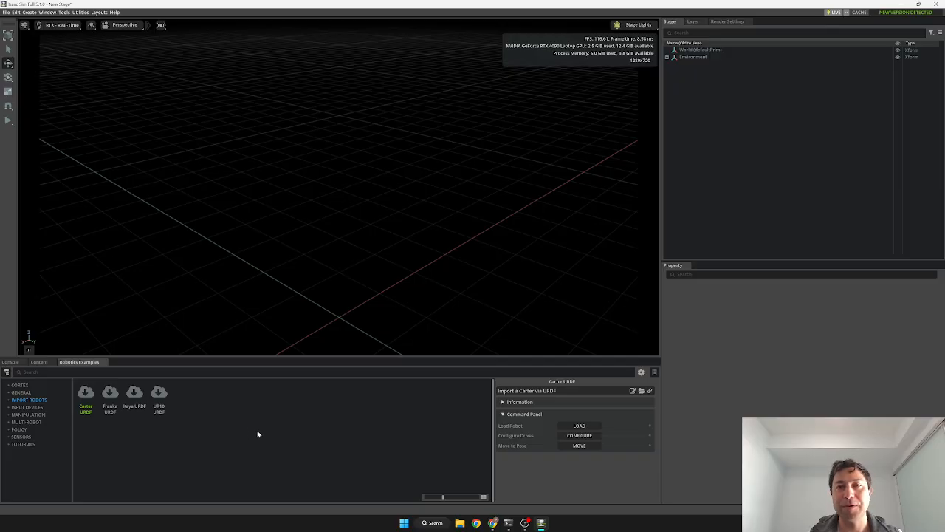
pyautogui.click(575, 428)
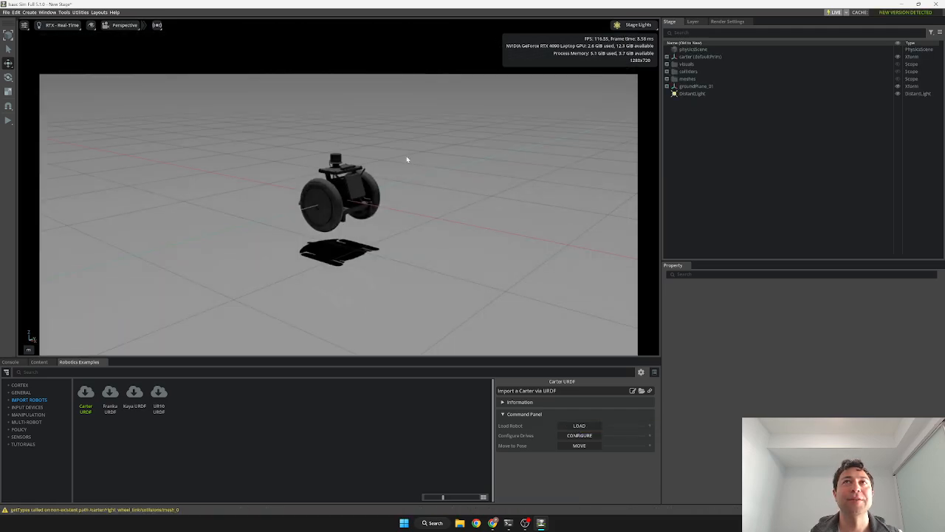
# Expand carter's joints scope in the Stage tree to list left_wheel, right_wheel and the other joints.
pyautogui.scroll(-2, 406, 166)
pyautogui.scroll(1, 407, 166)
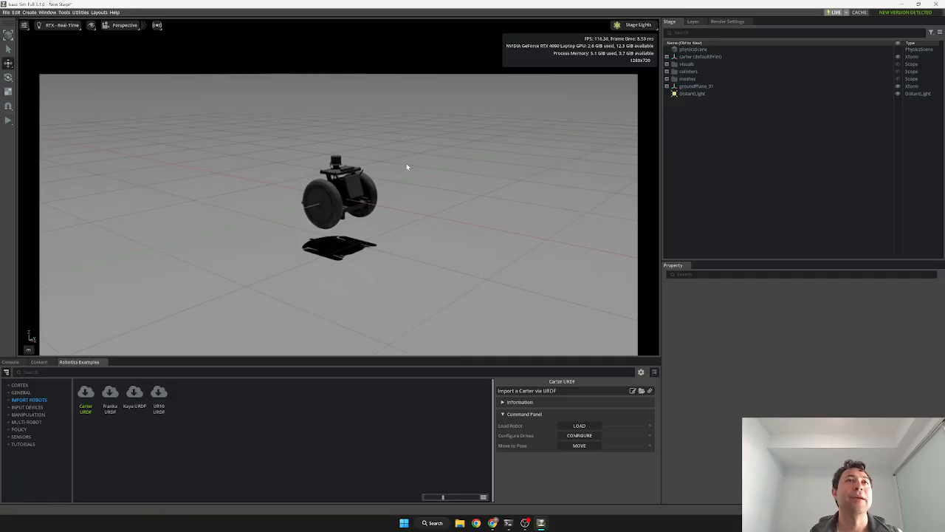
pyautogui.click(352, 190)
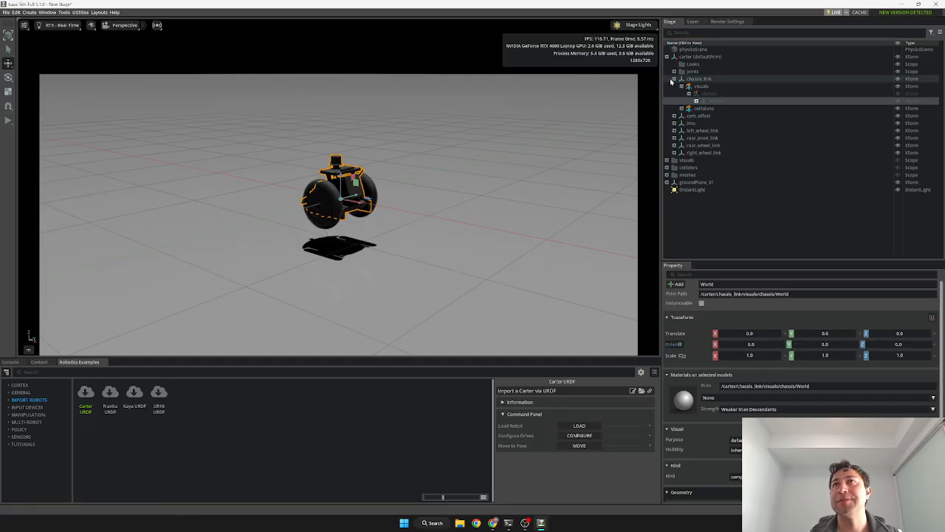
pyautogui.click(674, 79)
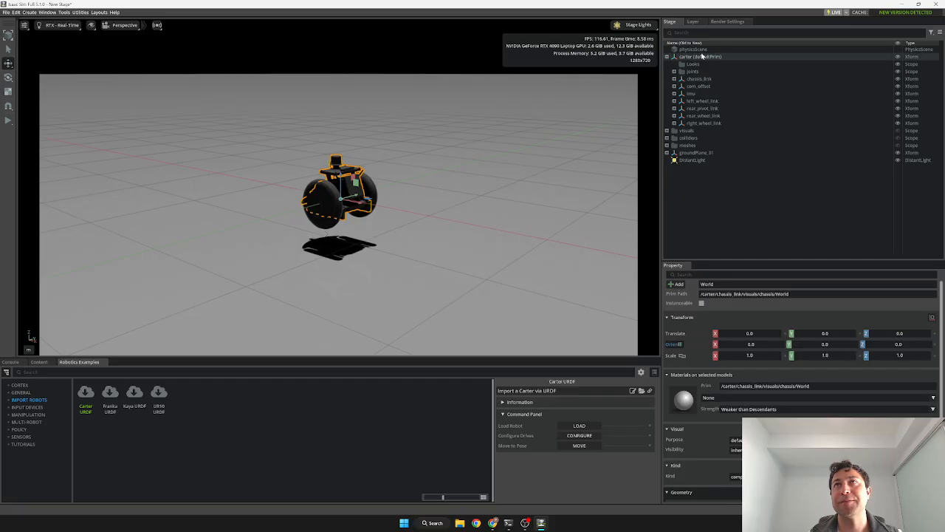
pyautogui.click(678, 58)
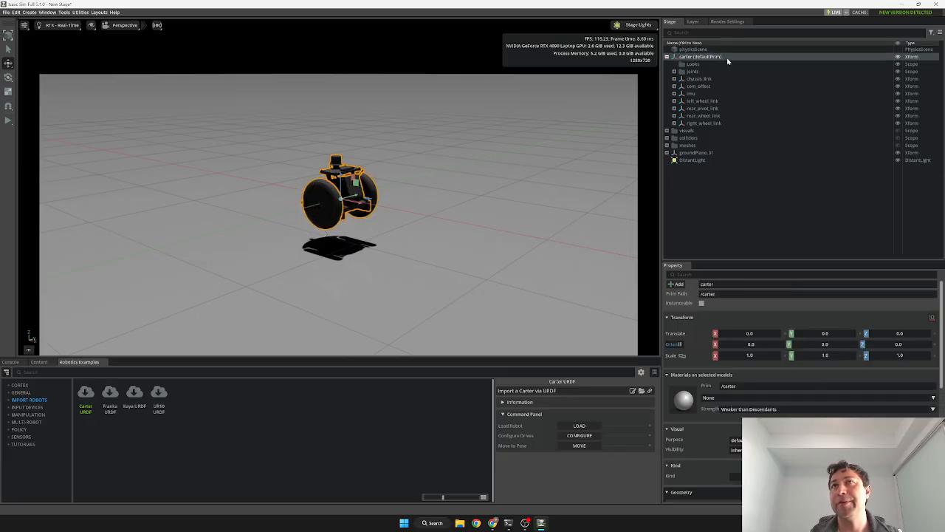
pyautogui.click(674, 71)
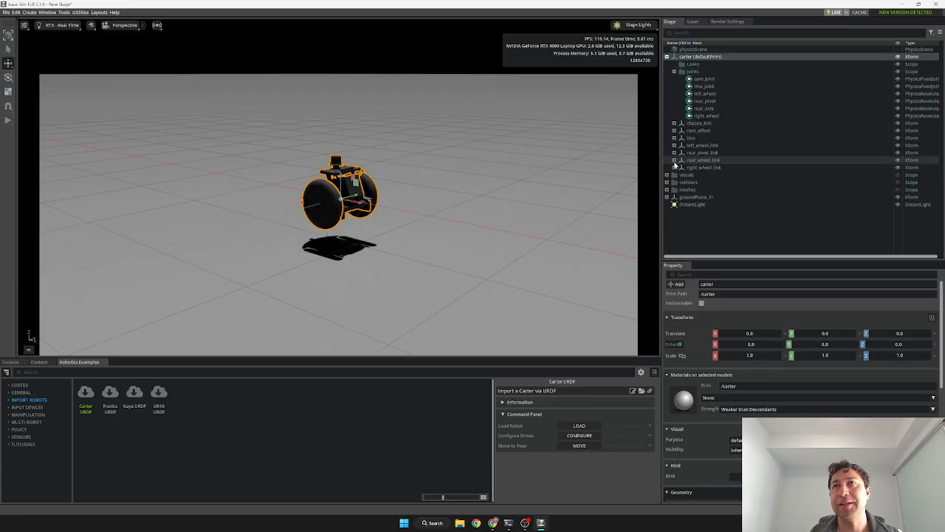
pyautogui.click(694, 123)
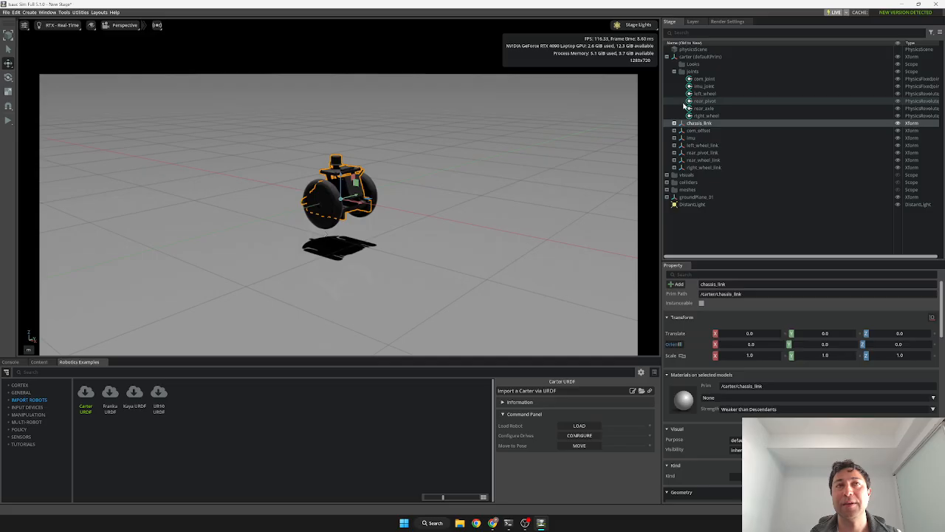
pyautogui.click(9, 122)
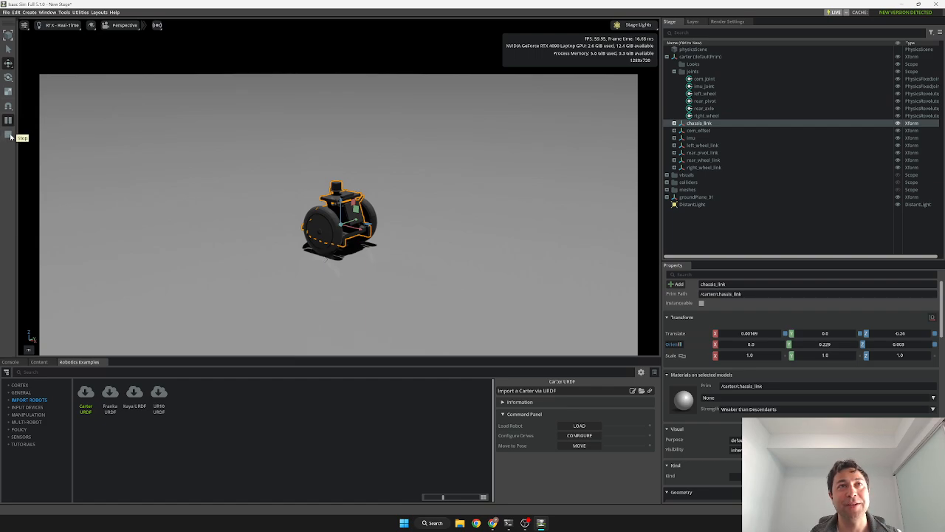
pyautogui.click(9, 134)
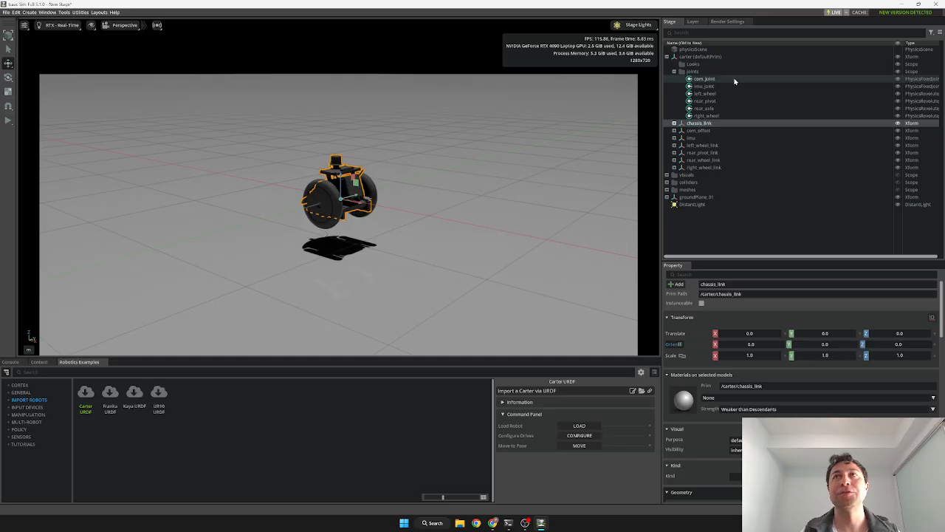
# Select the left_wheel and right_wheel joints together and enlarge the Property panel.
pyautogui.click(723, 93)
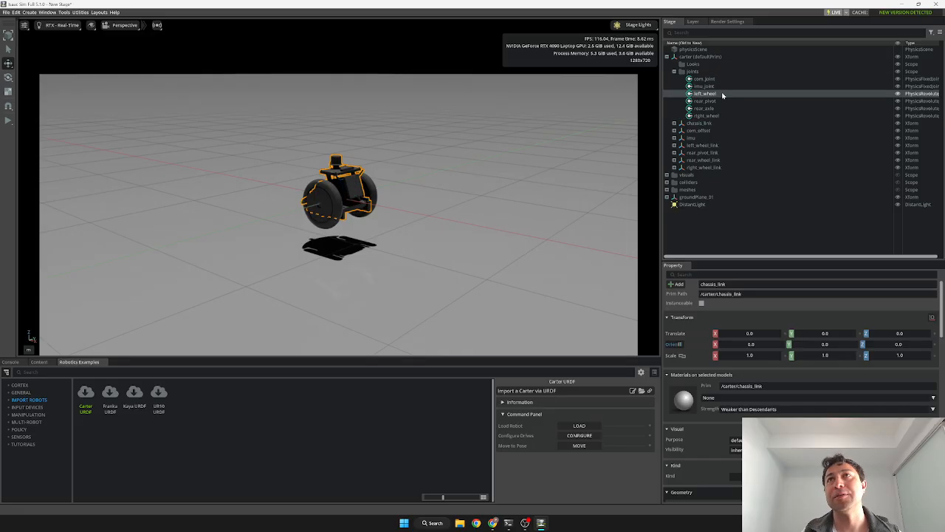
pyautogui.keyDown('ctrl'); pyautogui.click(721, 116); pyautogui.keyUp('ctrl')
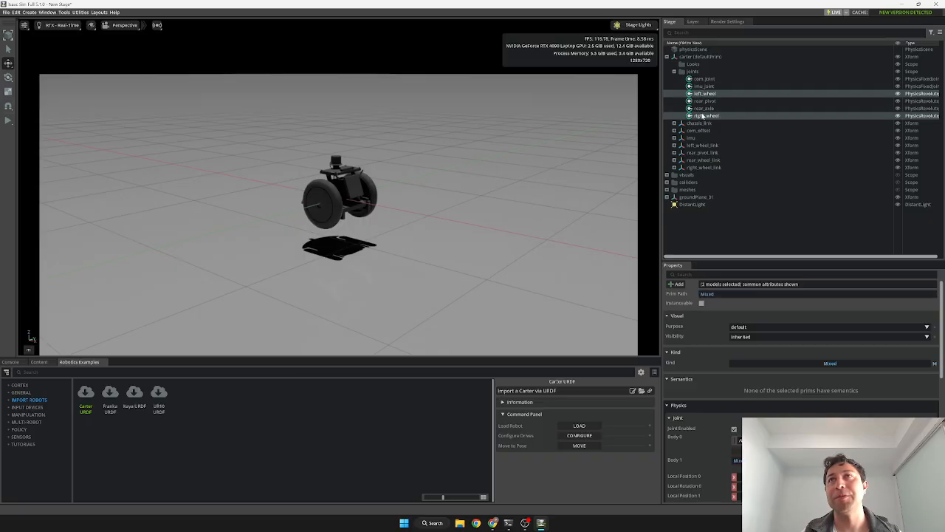
pyautogui.moveTo(737, 260); pyautogui.dragTo(737, 234)
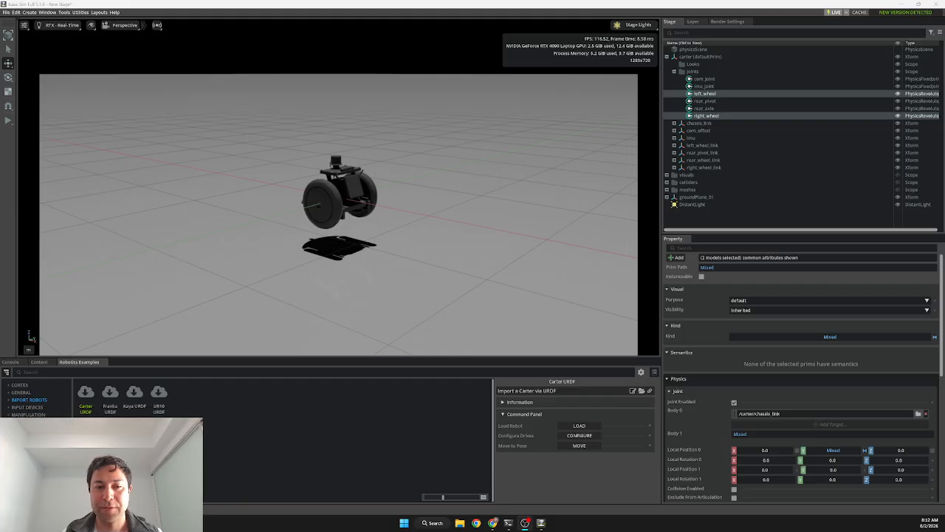
# Scroll the Property panel down to the wheel joints' Drive > Angular section.
pyautogui.scroll(-1, 736, 290)
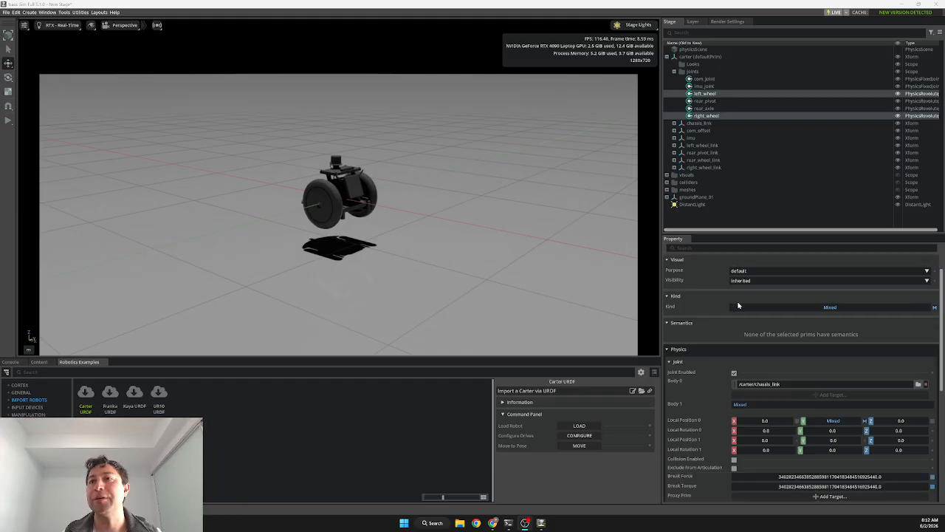
pyautogui.scroll(1, 735, 293)
pyautogui.scroll(-1, 734, 295)
pyautogui.scroll(1, 742, 322)
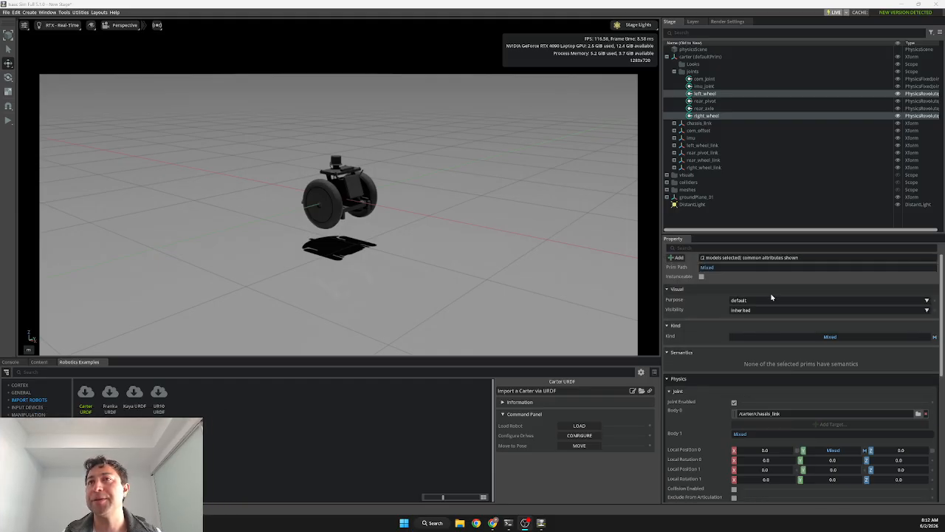
pyautogui.scroll(-4, 713, 348)
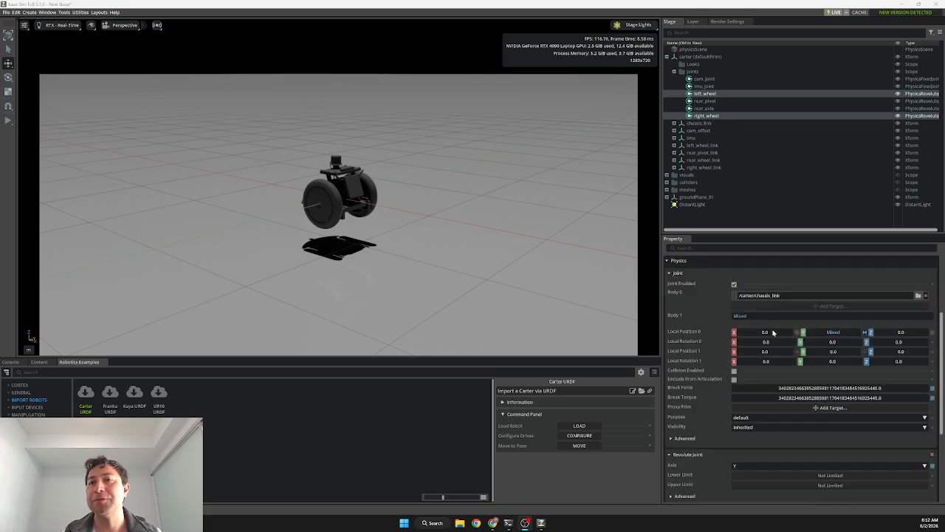
pyautogui.scroll(-5, 774, 333)
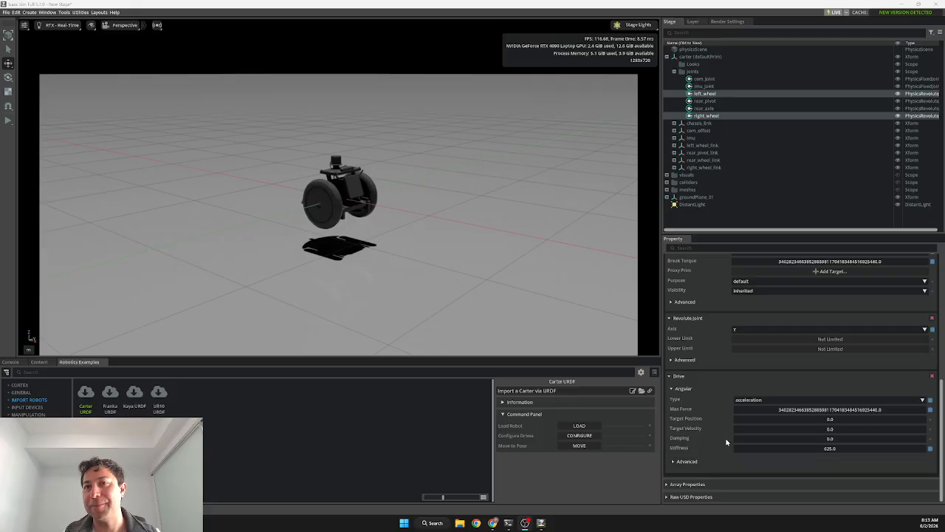
# Set the wheel joints' angular drive Target Velocity to 200 and Damping to 10000.
pyautogui.doubleClick(833, 429)
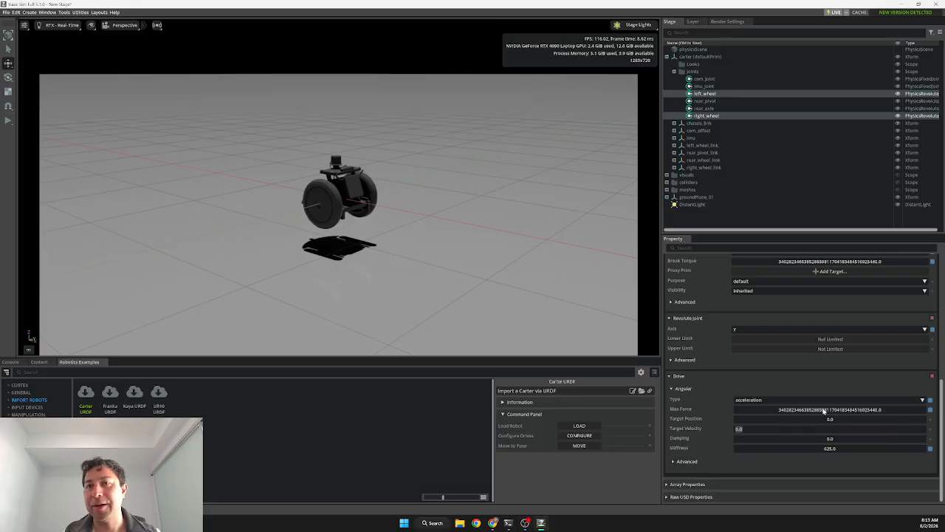
pyautogui.write('2')
pyautogui.press('Return')
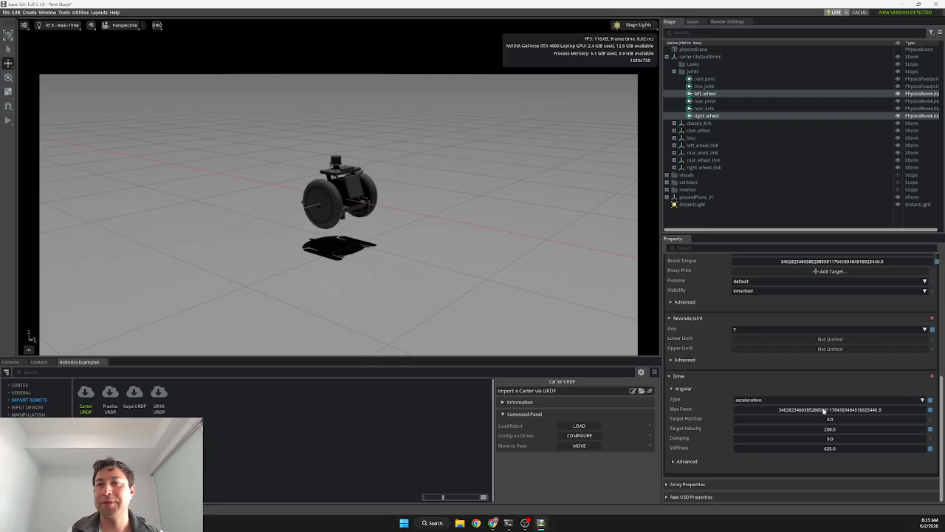
pyautogui.doubleClick(831, 440)
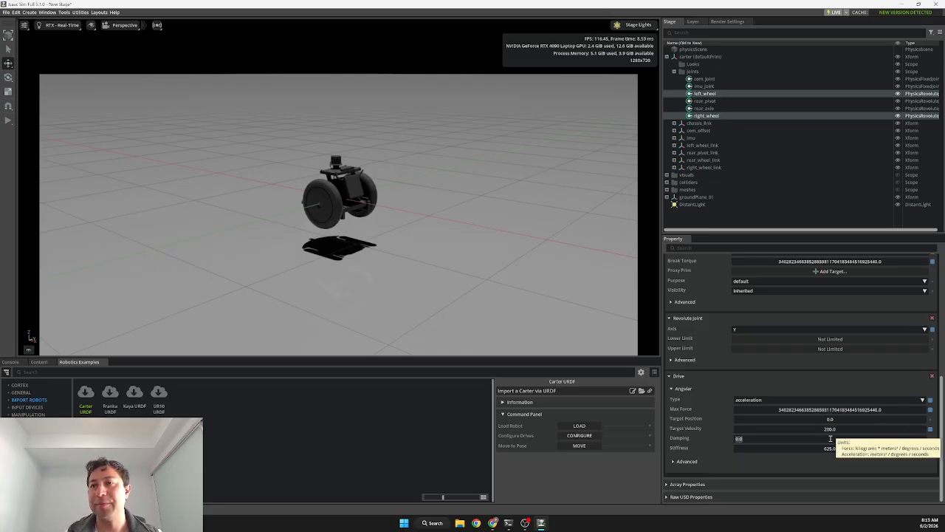
pyautogui.write('1')
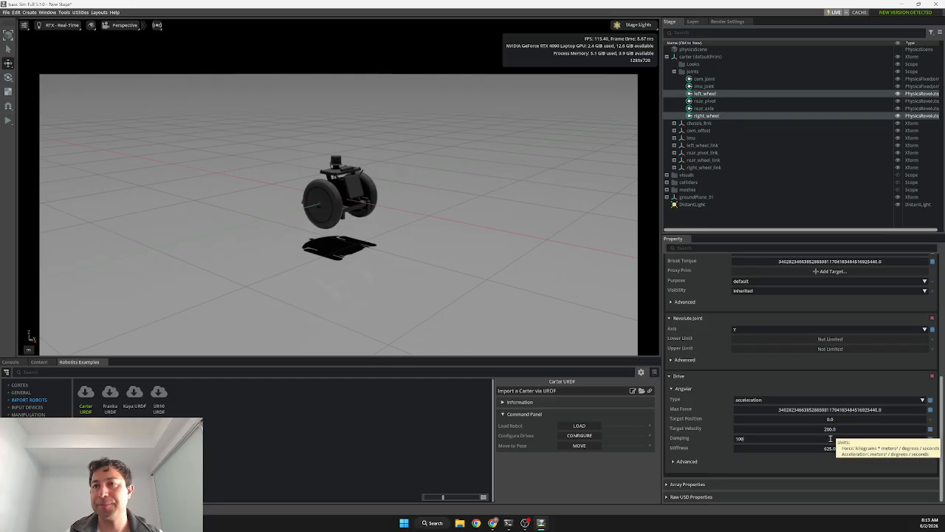
pyautogui.write('0000')
pyautogui.press('Return')
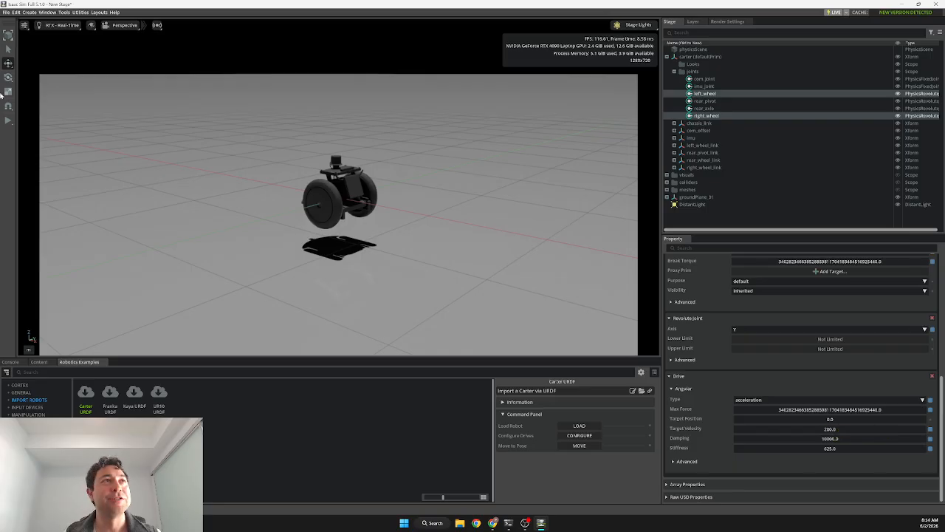
# Run the simulation briefly to watch Carter drive, stop it, and select its right wheel.
pyautogui.click(8, 119)
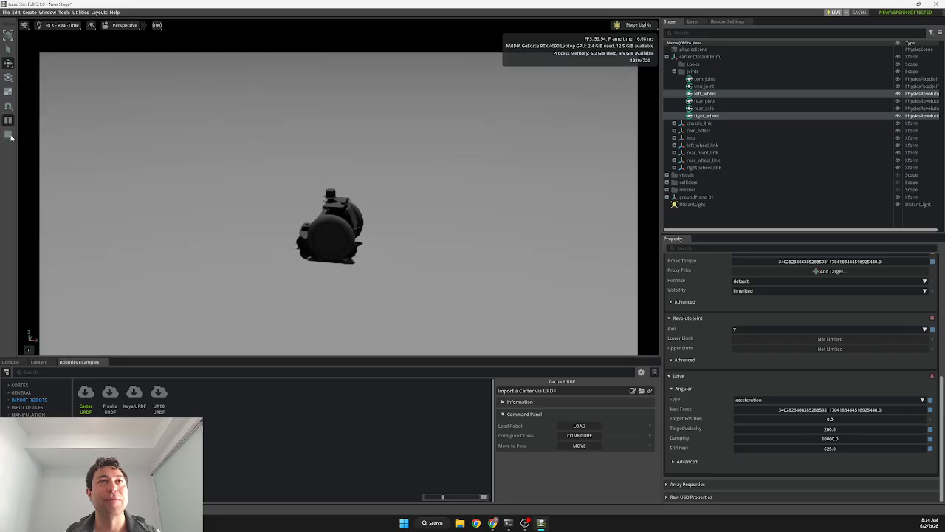
pyautogui.click(8, 136)
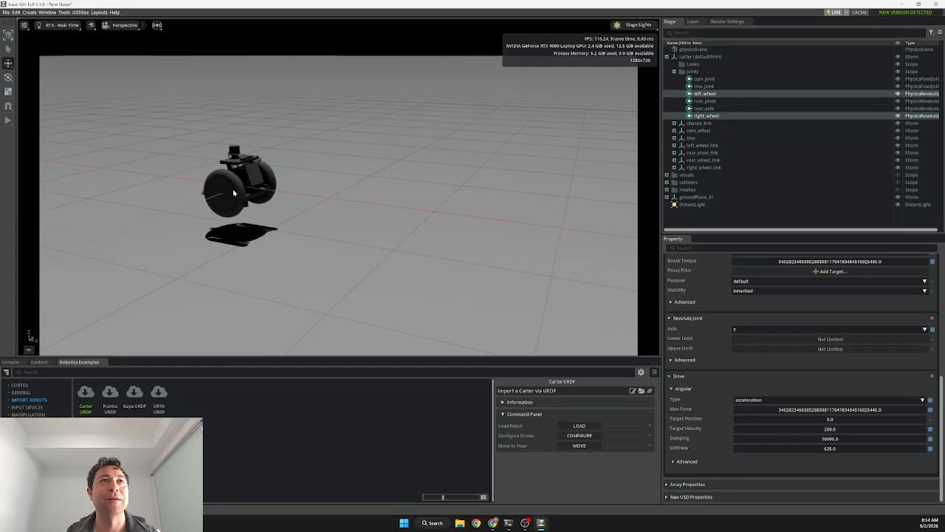
pyautogui.scroll(-2, 232, 192)
pyautogui.moveTo(230, 190); pyautogui.dragTo(217, 179, button='right')
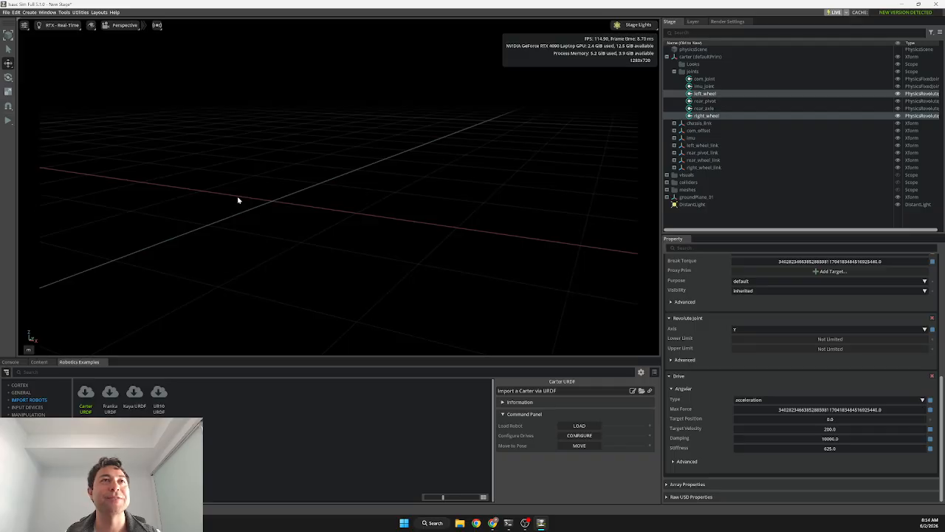
pyautogui.click(237, 196)
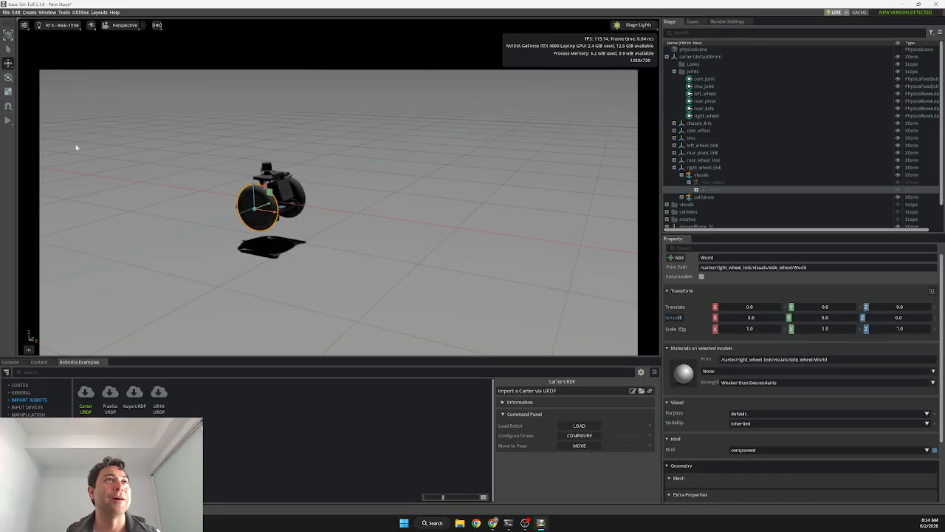
# Run the simulation to watch the Carter drive on the ground plane, then stop it.
pyautogui.click(9, 120)
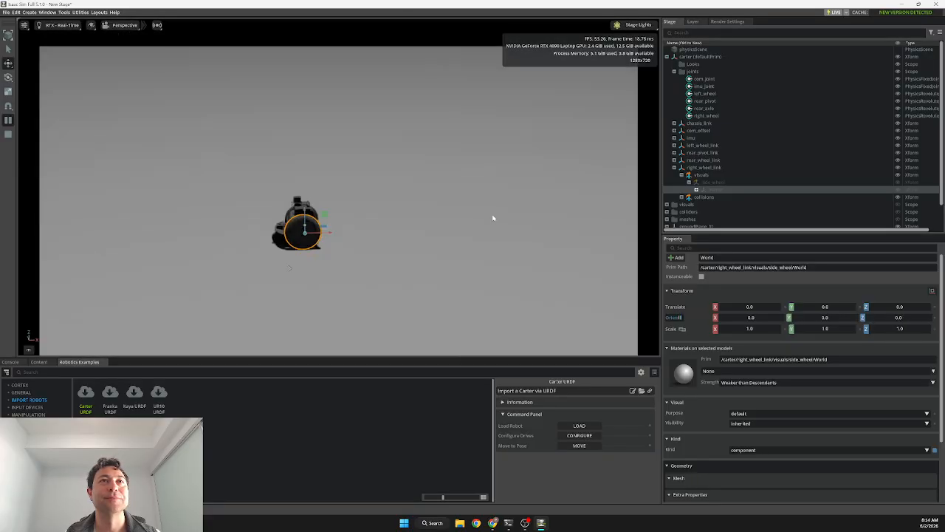
pyautogui.click(502, 215)
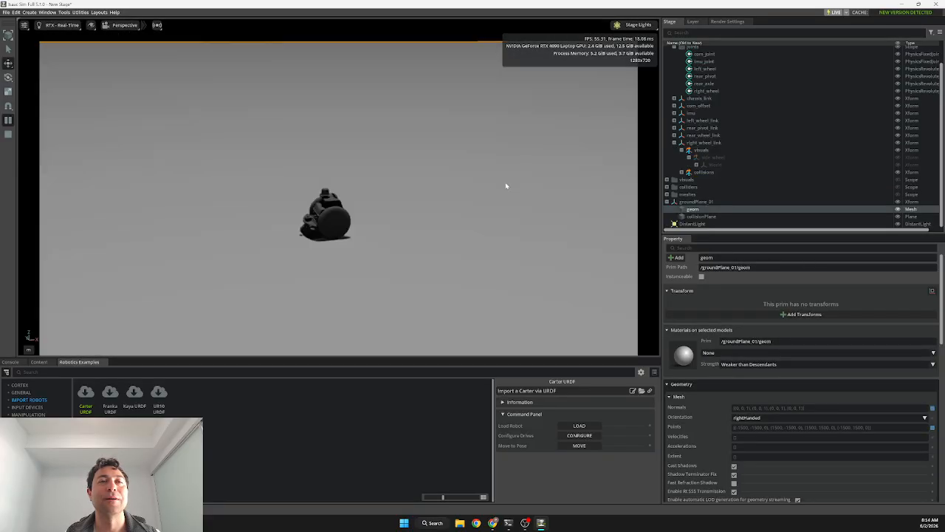
pyautogui.click(8, 133)
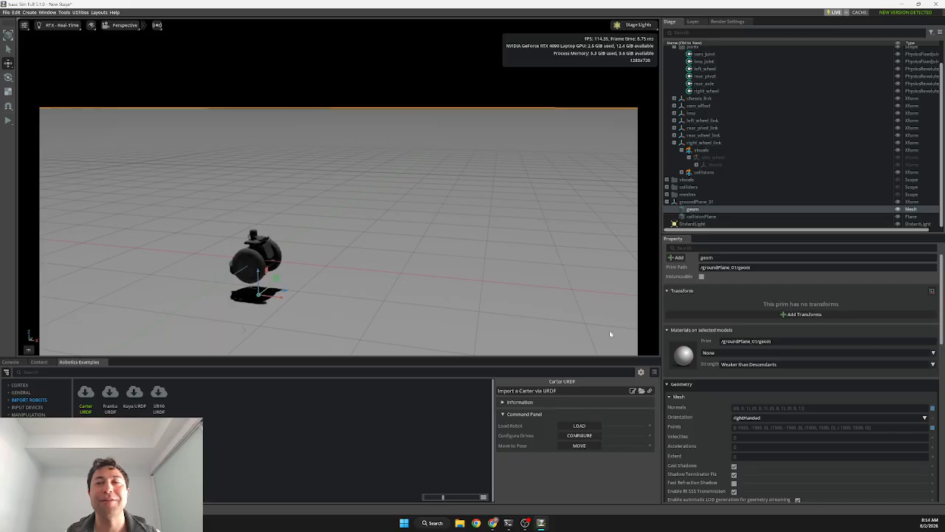
pyautogui.scroll(-2, 779, 407)
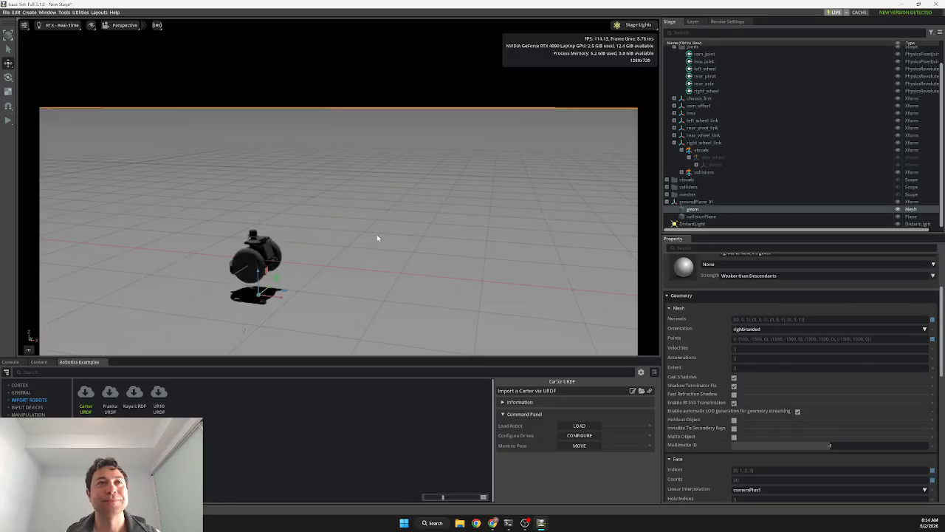
pyautogui.moveTo(377, 234); pyautogui.dragTo(318, 241, button='right')
# Run the simulation once more while following the driving Carter, then stop and reset it.
pyautogui.click(8, 120)
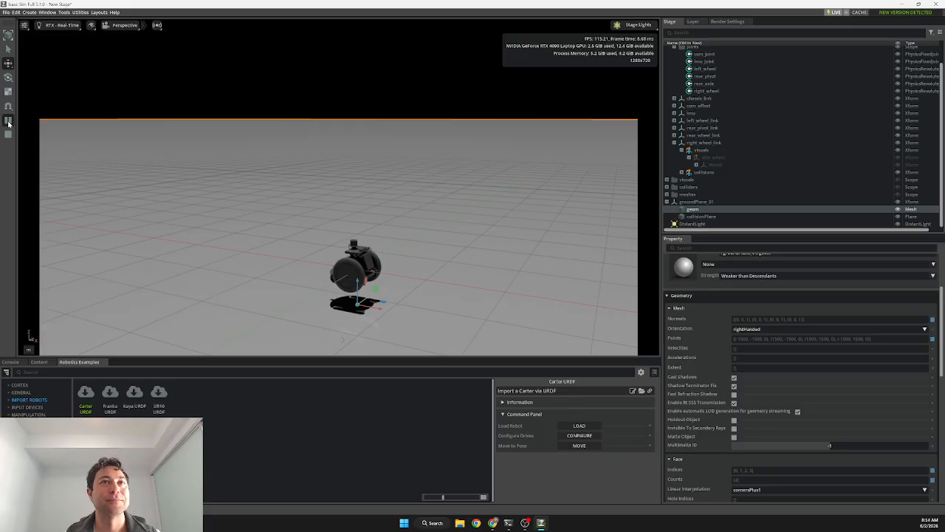
pyautogui.moveTo(143, 146); pyautogui.dragTo(325, 236, button='right')
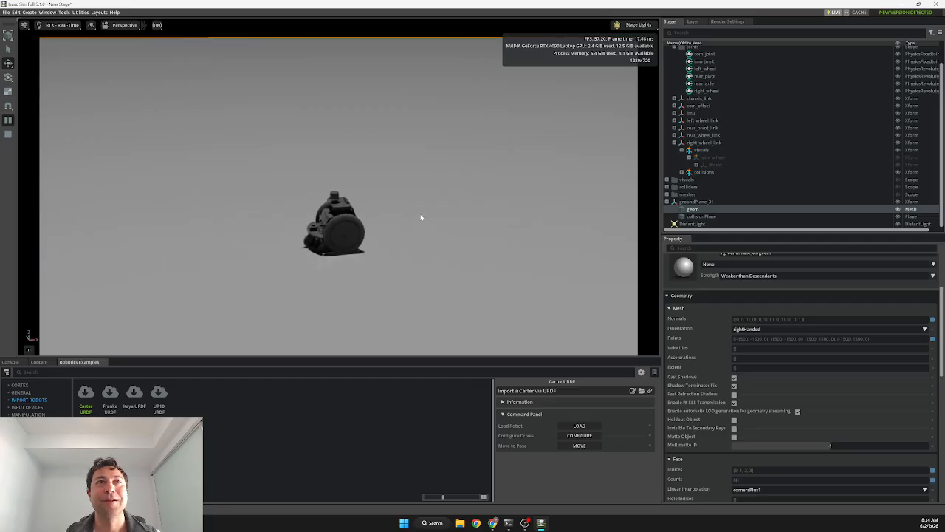
pyautogui.click(8, 135)
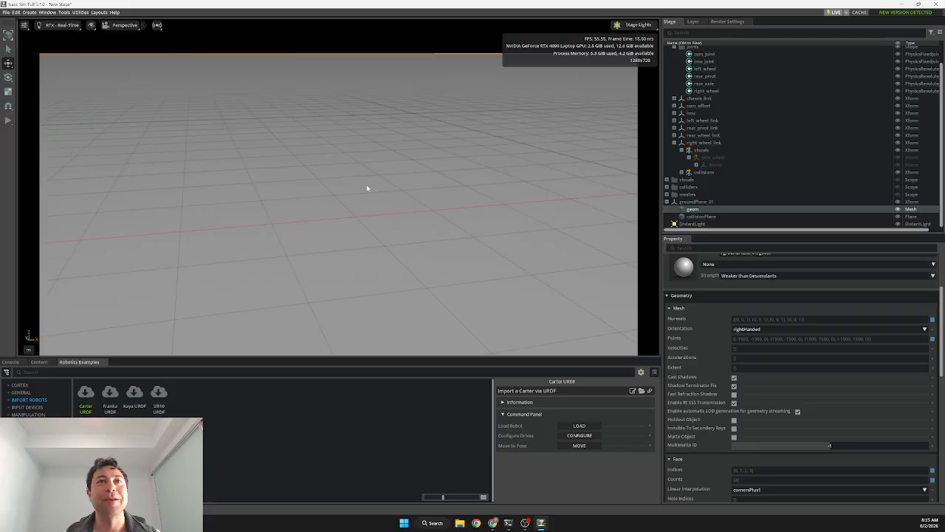
pyautogui.scroll(-2, 802, 379)
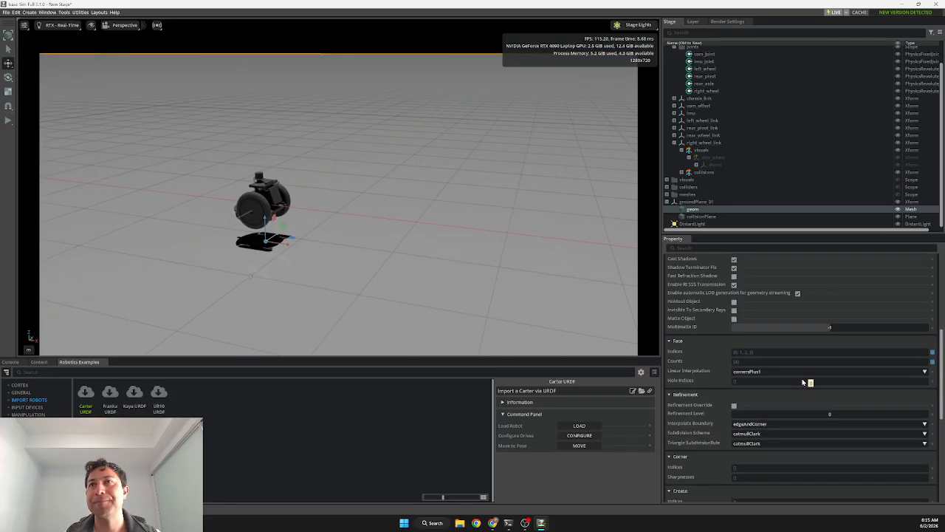
pyautogui.scroll(1, 746, 150)
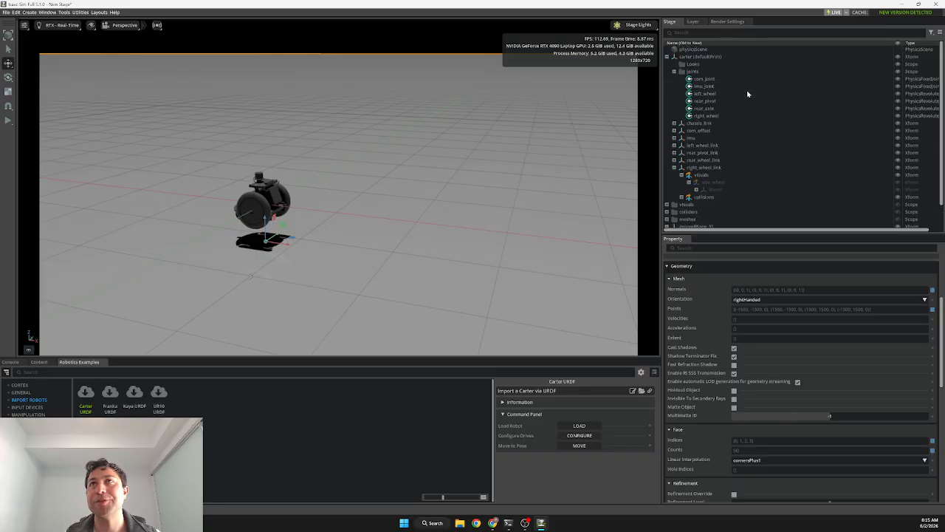
pyautogui.click(748, 93)
# Set the Angular Target Velocity of both left_wheel and right_wheel drives to 300.
pyautogui.keyDown('ctrl'); pyautogui.click(745, 115); pyautogui.keyUp('ctrl')
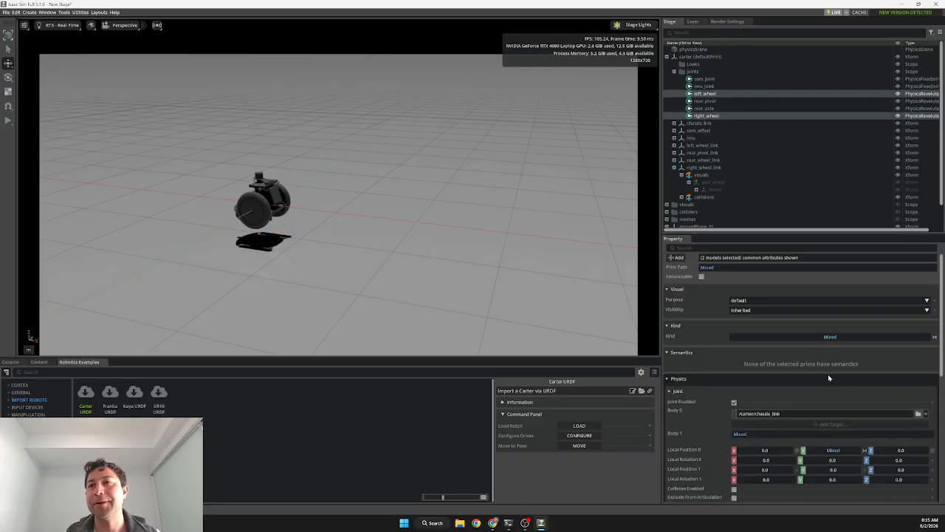
pyautogui.scroll(-10, 828, 374)
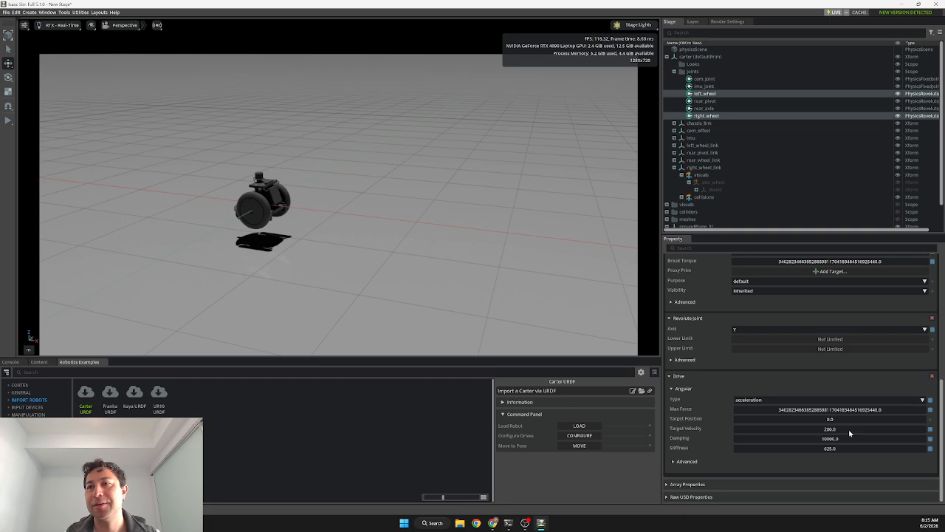
pyautogui.doubleClick(849, 432)
pyautogui.write('3')
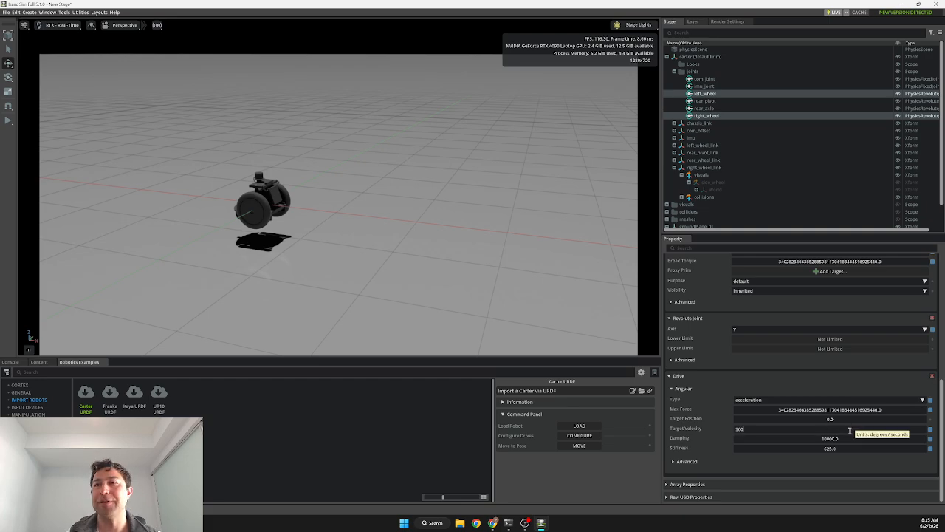
pyautogui.write('00')
pyautogui.press('Return')
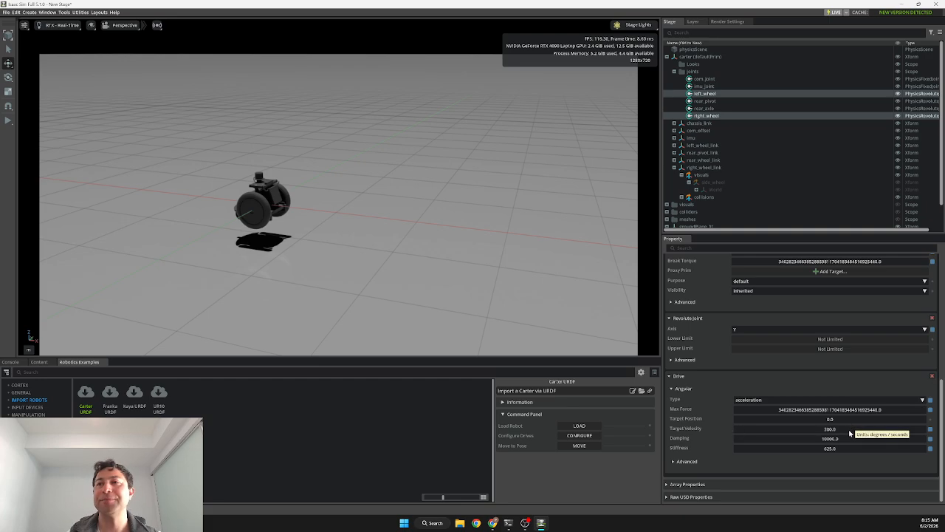
# Test-drive the Carter with the faster wheel drives, then stop and reset it.
pyautogui.click(7, 122)
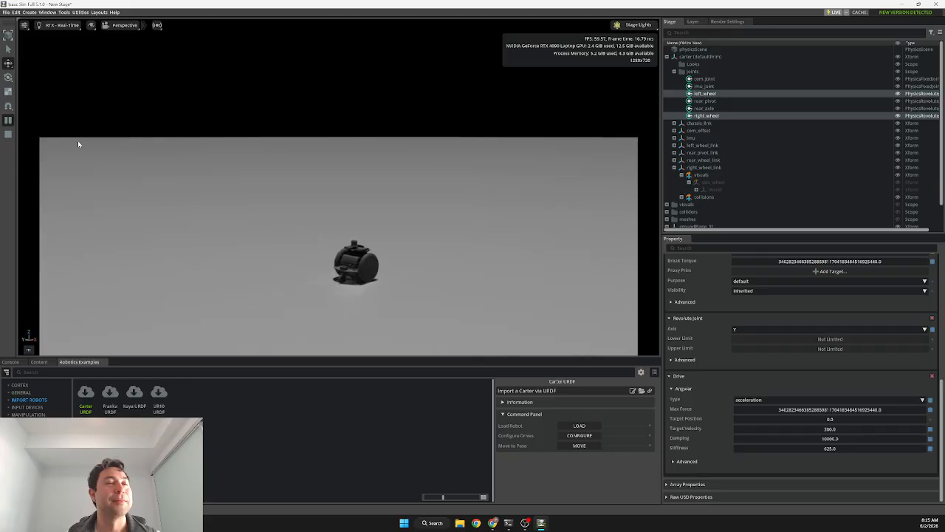
pyautogui.click(8, 134)
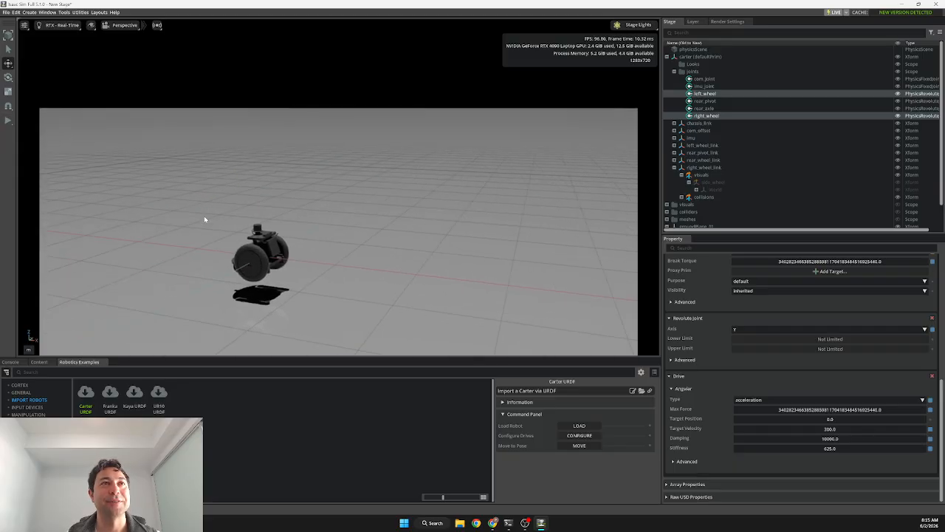
pyautogui.moveTo(344, 234); pyautogui.dragTo(328, 236, button='right')
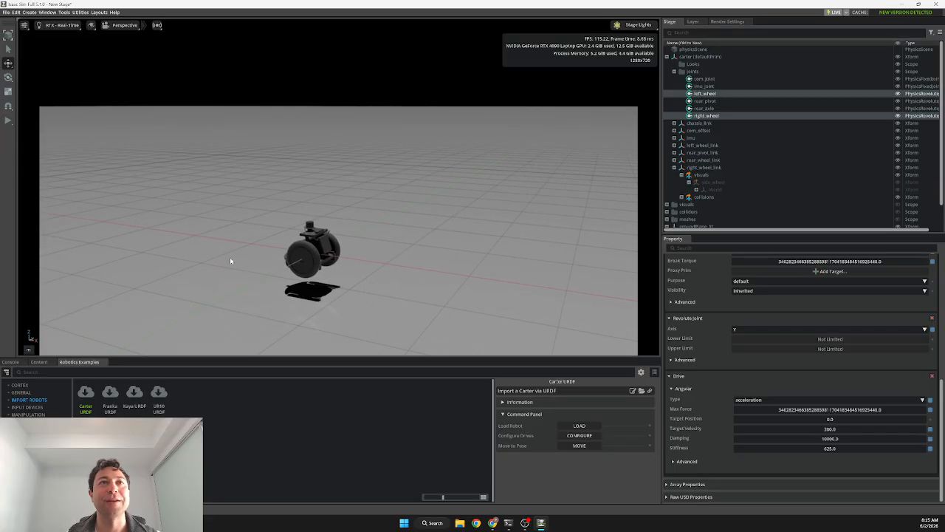